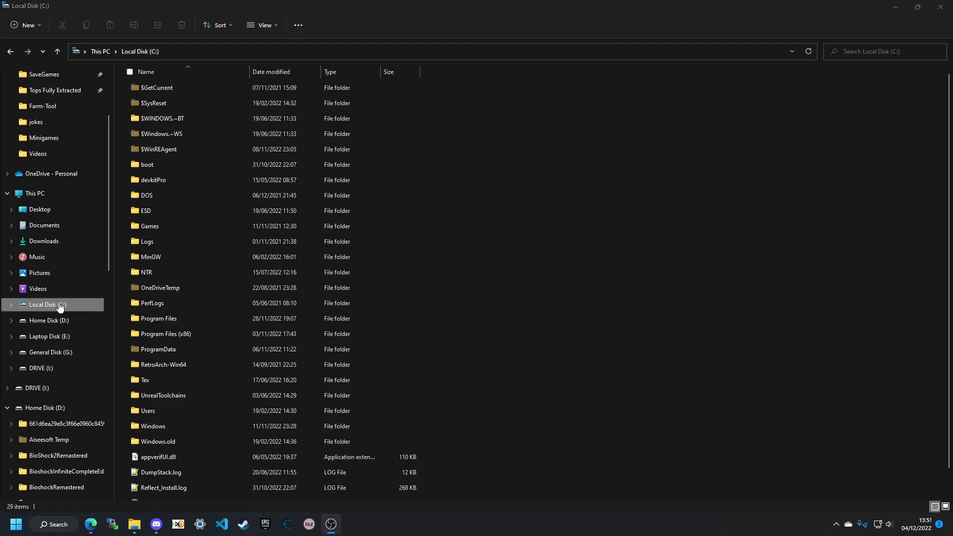
Go from This PC through Local Disk (C:) and Users into the user's profile folder.
scroll(60, 306, up, 2)
click(61, 259)
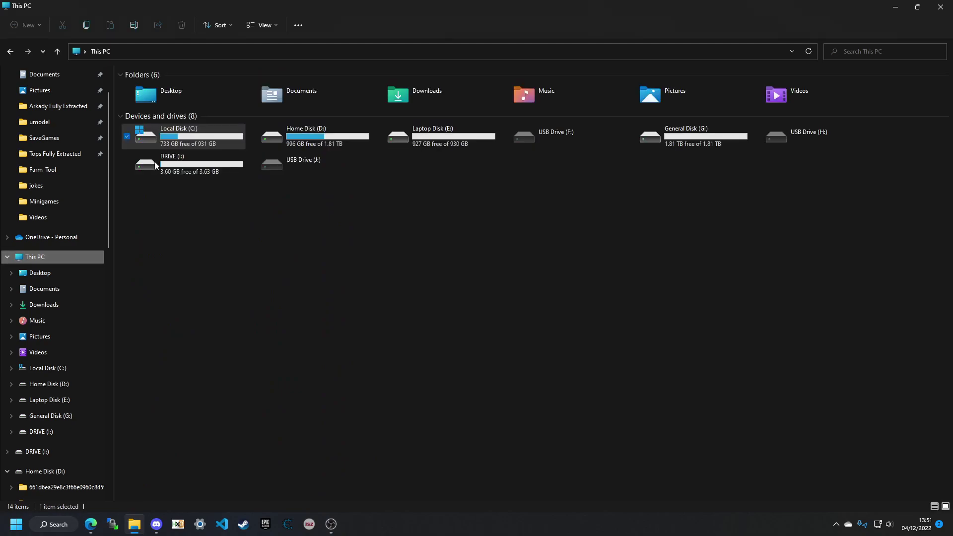
double_click(201, 144)
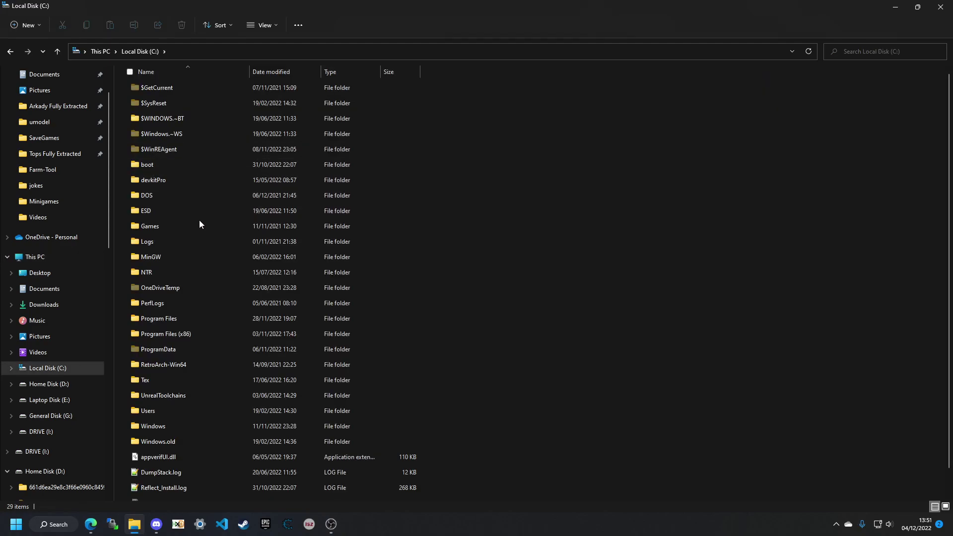
double_click(153, 410)
click(215, 89)
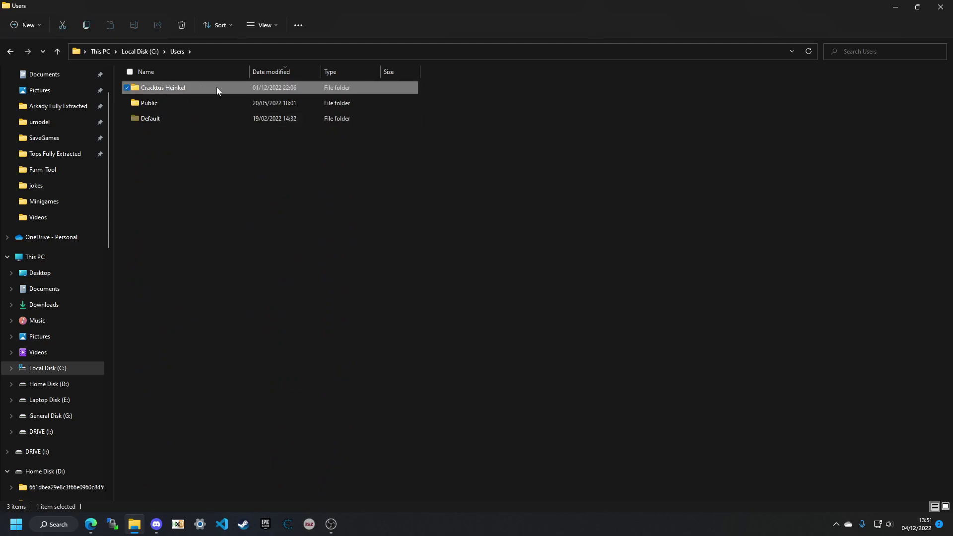
double_click(183, 88)
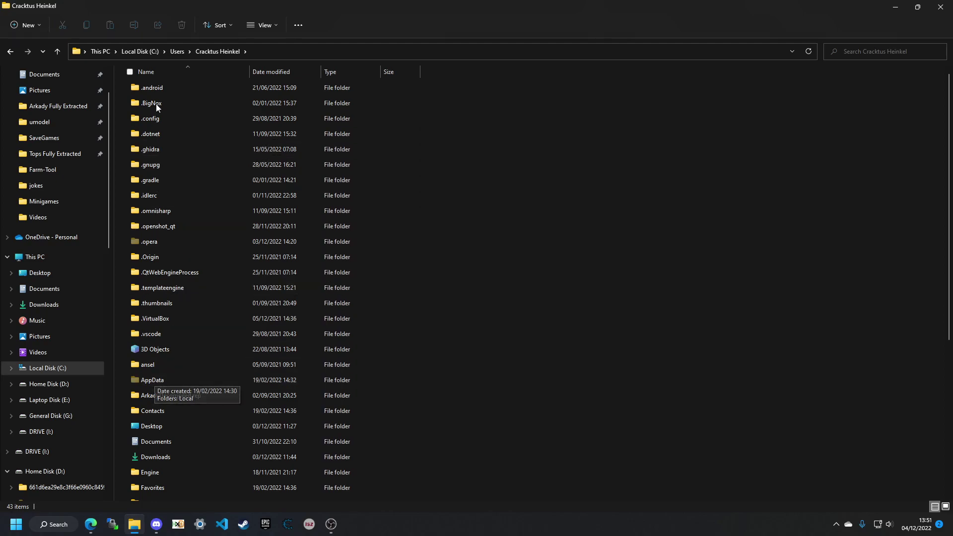
click(300, 23)
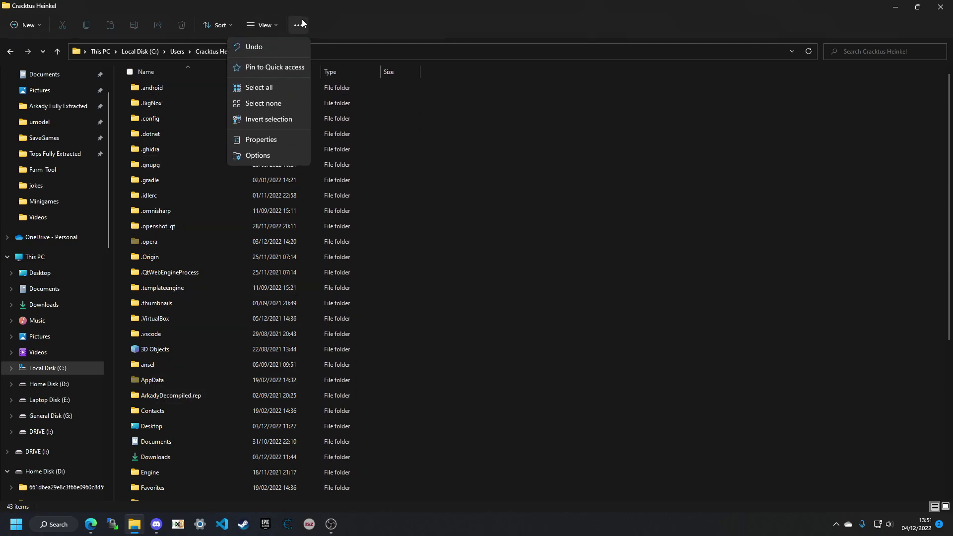
click(255, 156)
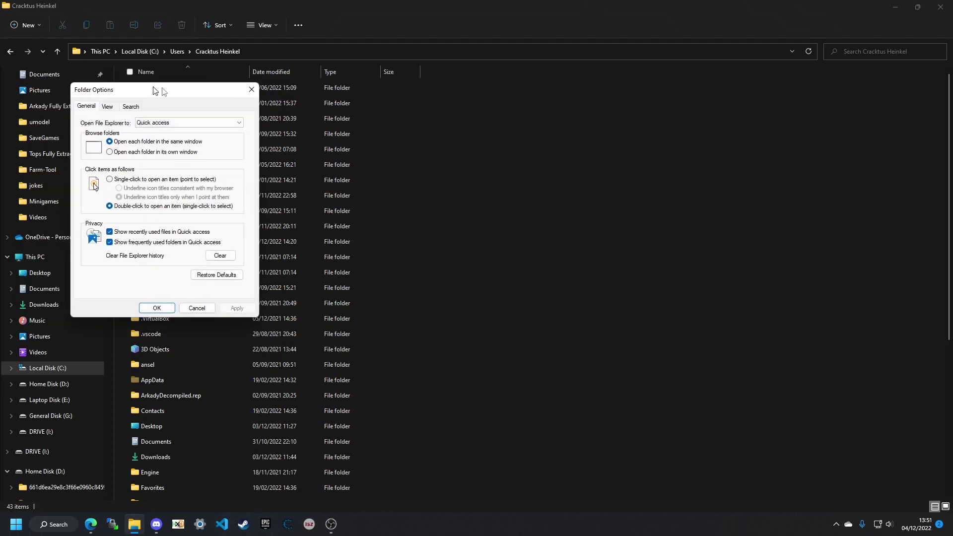
click(358, 130)
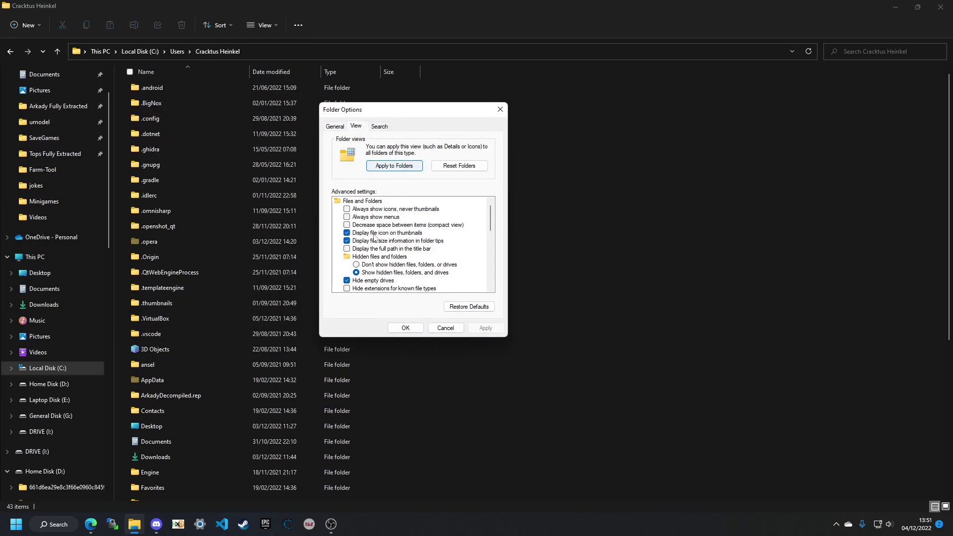
scroll(370, 245, down, 1)
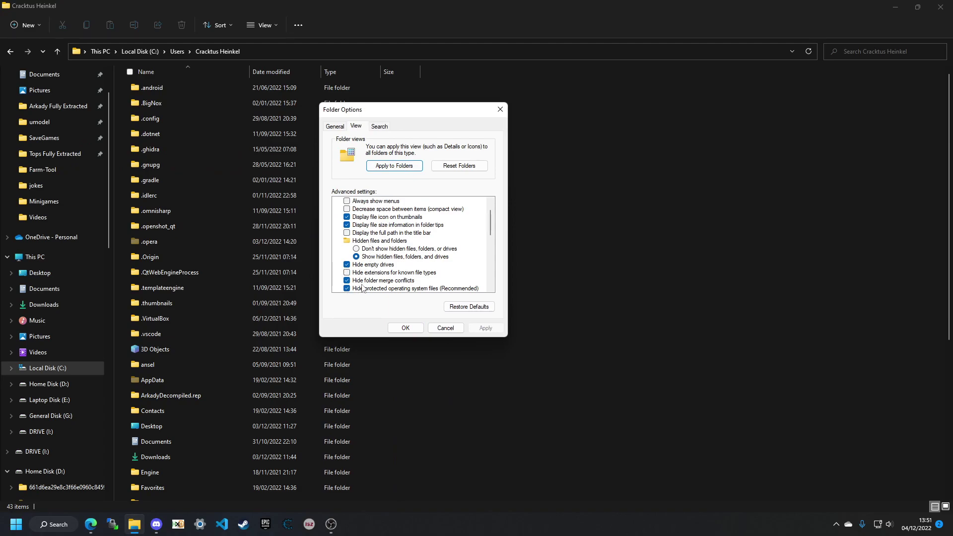
scroll(373, 282, down, 3)
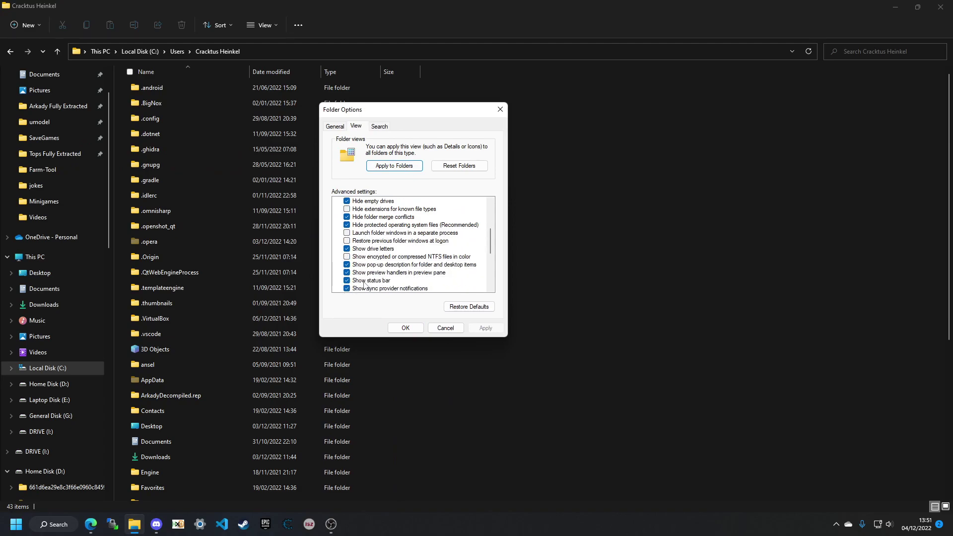
scroll(367, 274, down, 4)
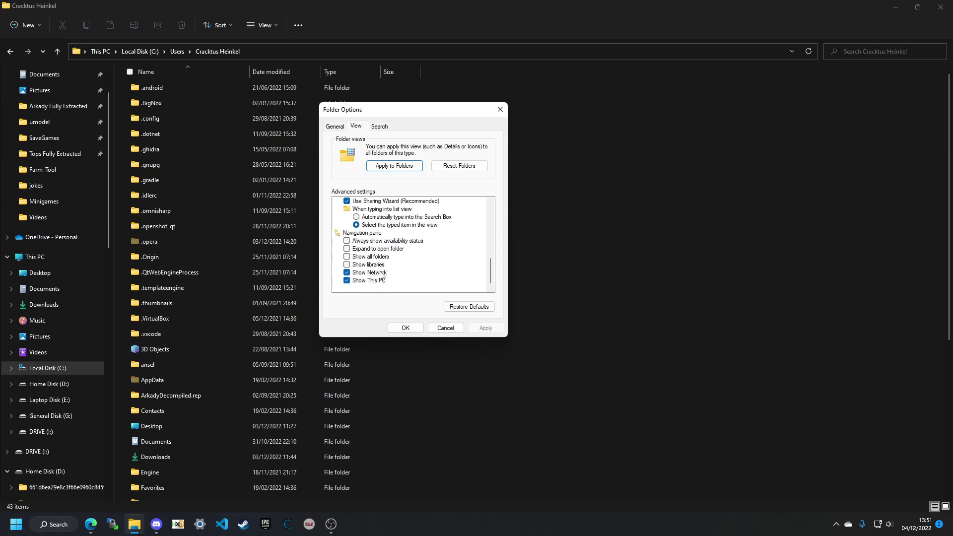
scroll(383, 273, up, 1)
scroll(383, 273, down, 1)
click(445, 329)
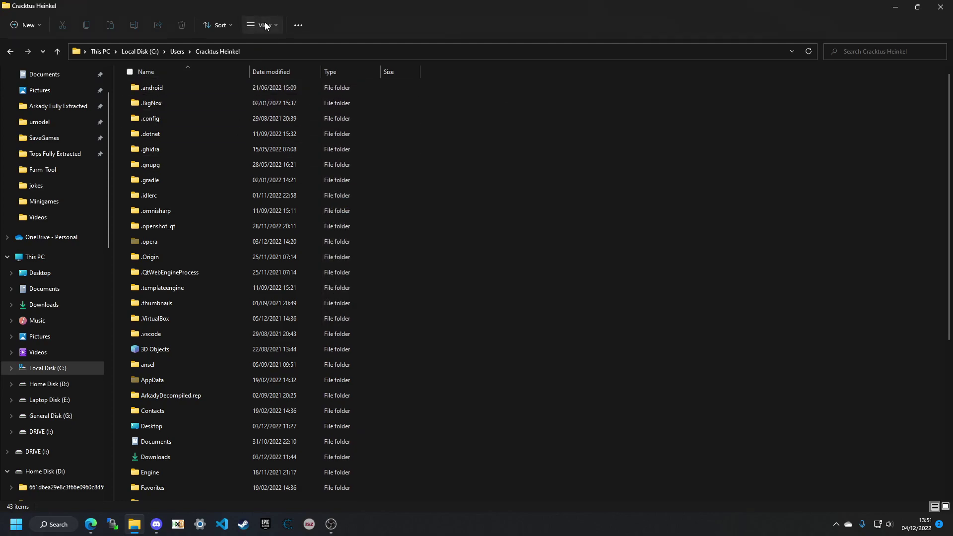
click(263, 25)
mouse_move(280, 193)
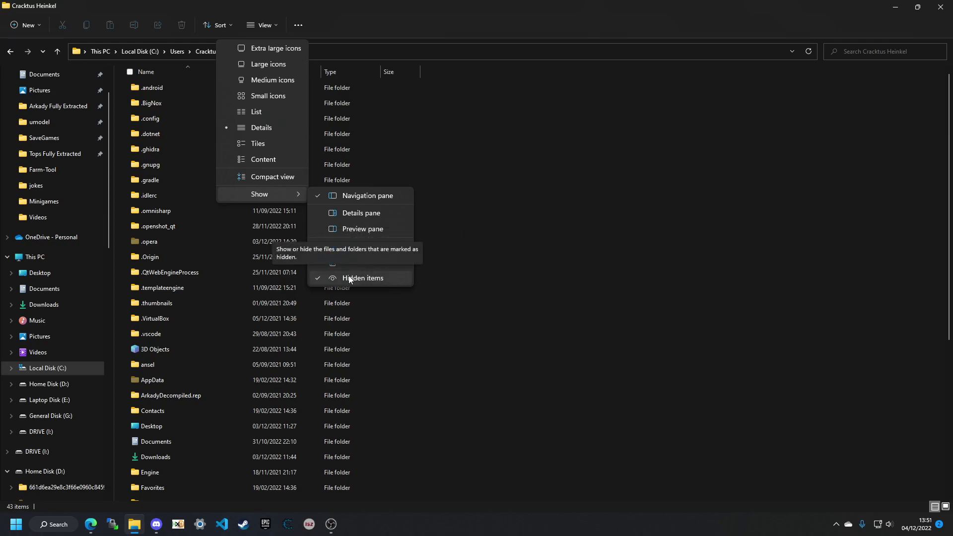
click(461, 308)
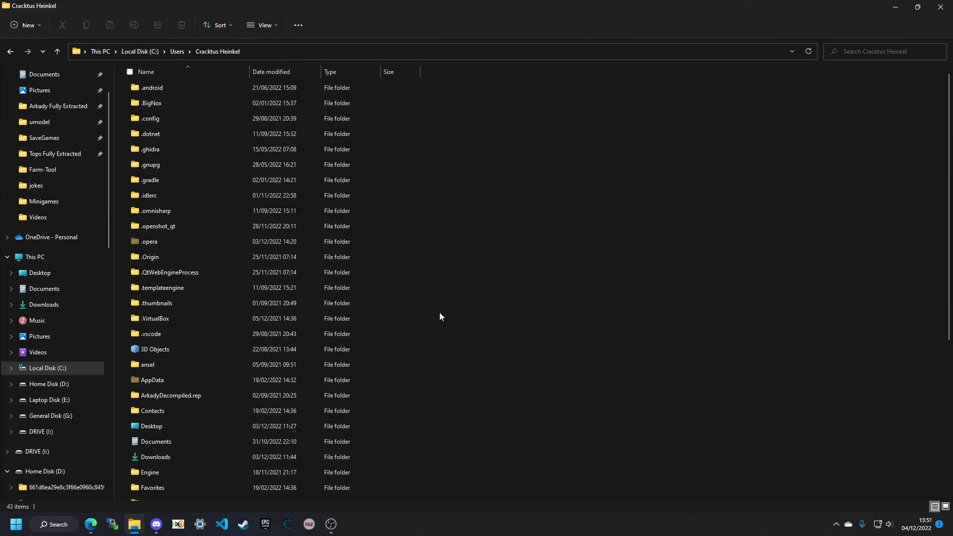
Open the hidden AppData folder, then Local, then the ISZ game folder.
double_click(157, 379)
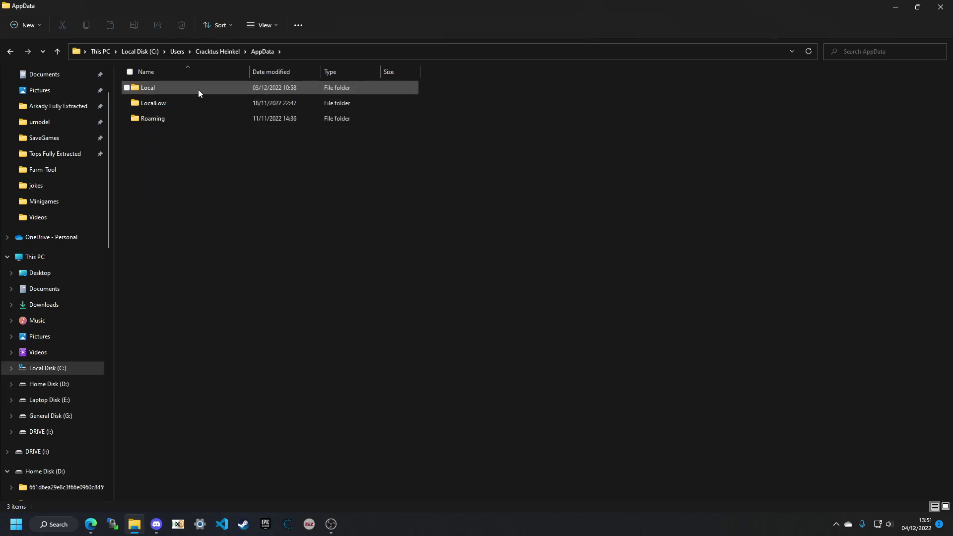
drag(164, 137, 228, 109)
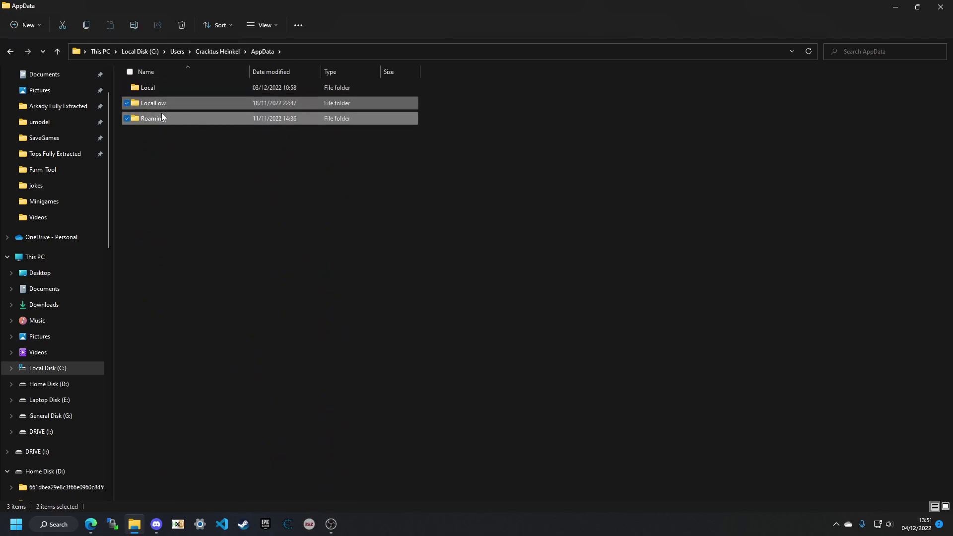
double_click(187, 90)
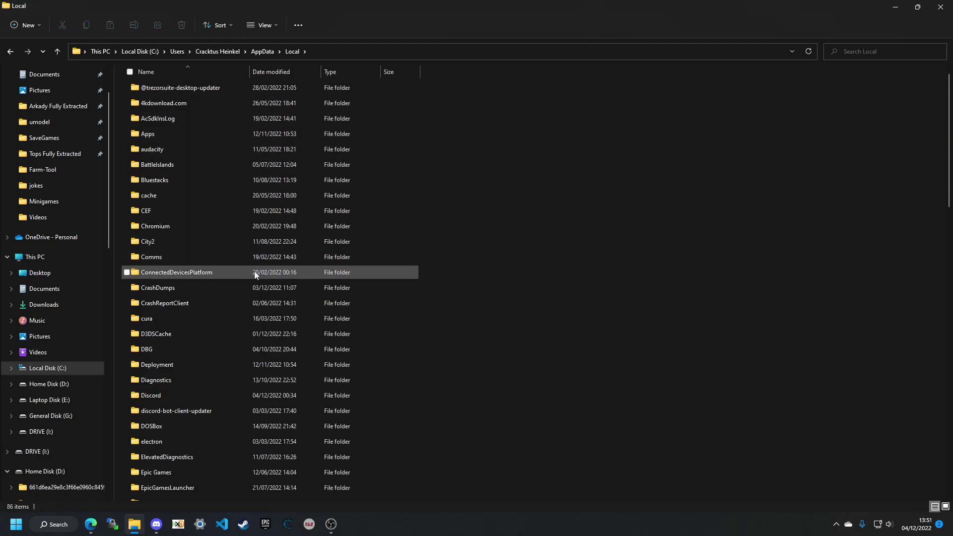
scroll(254, 275, down, 5)
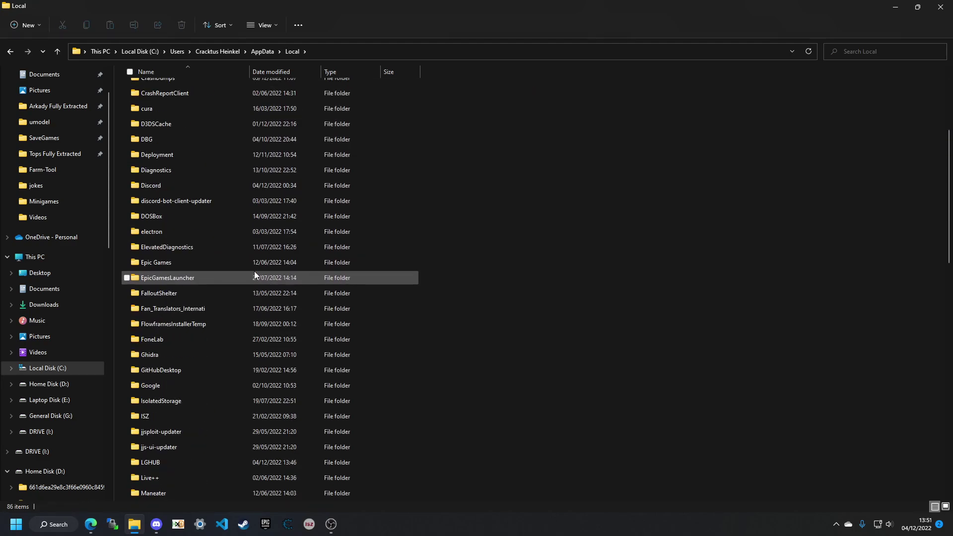
double_click(168, 416)
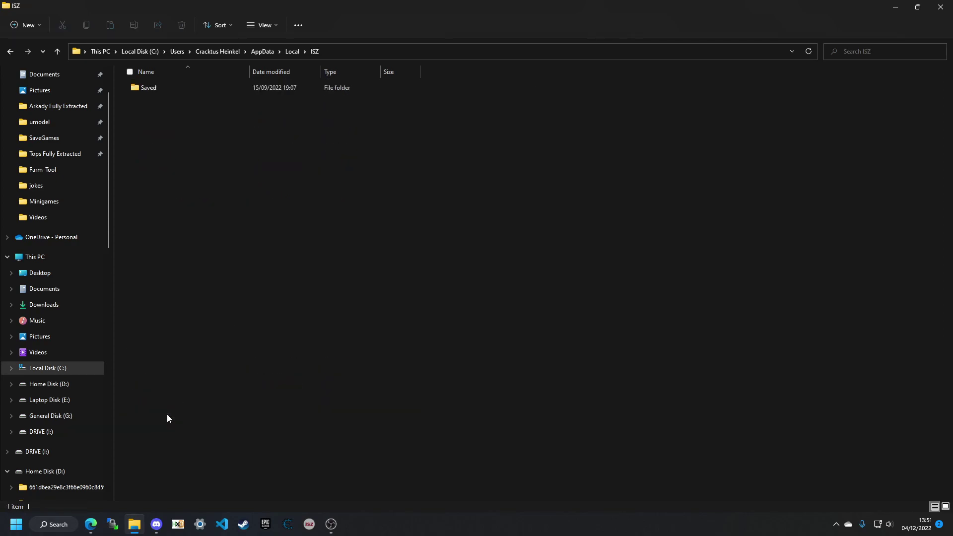
Open the Saved folder and then its SaveGames subfolder.
double_click(239, 90)
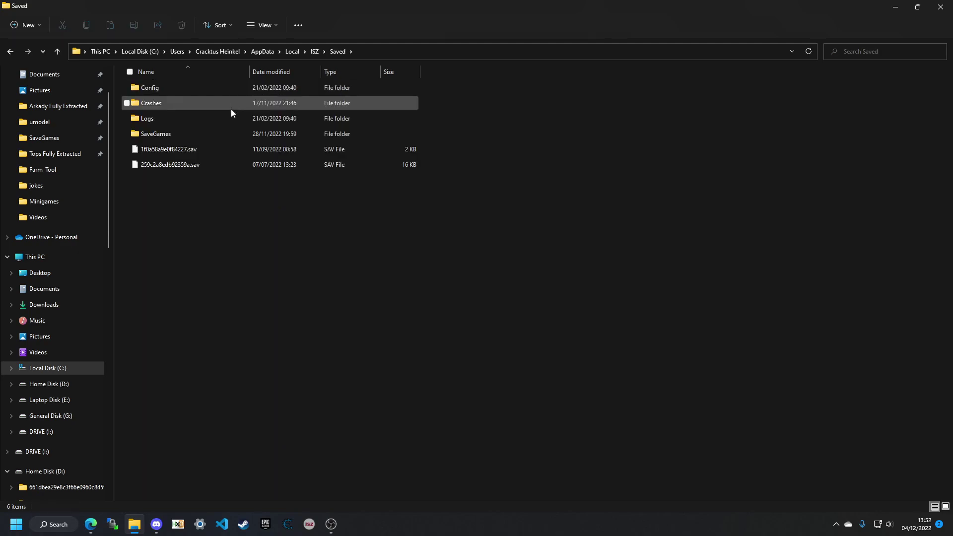
drag(193, 191, 317, 148)
drag(439, 134, 246, 73)
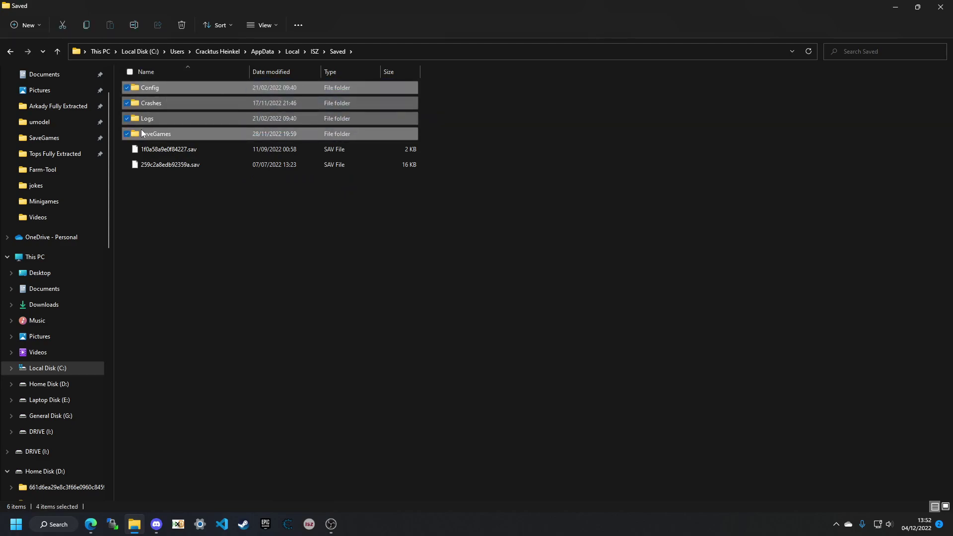
click(171, 105)
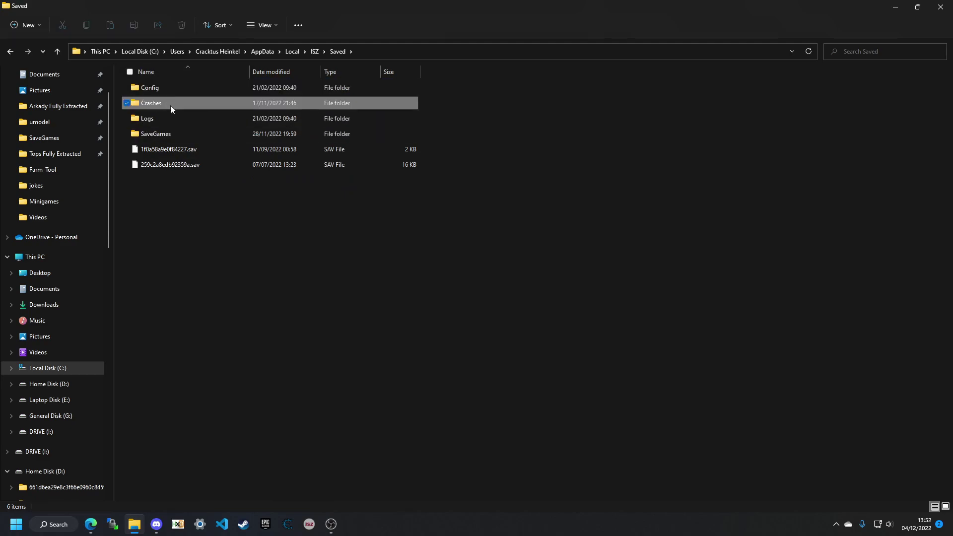
double_click(179, 133)
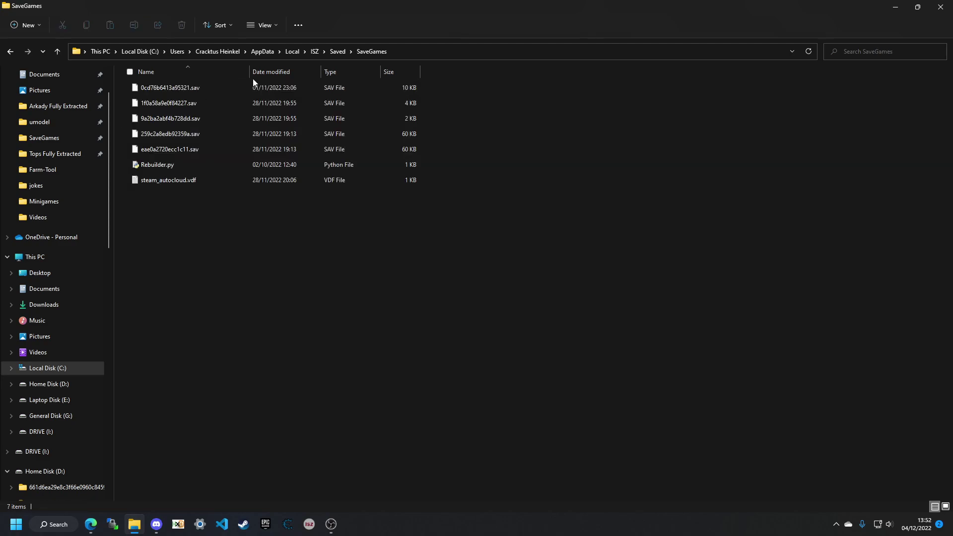
Return to Saved and open Config > CrashReportClient > UE4CC-Windows > CrashReportClient.ini in Notepad.
drag(259, 193, 379, 82)
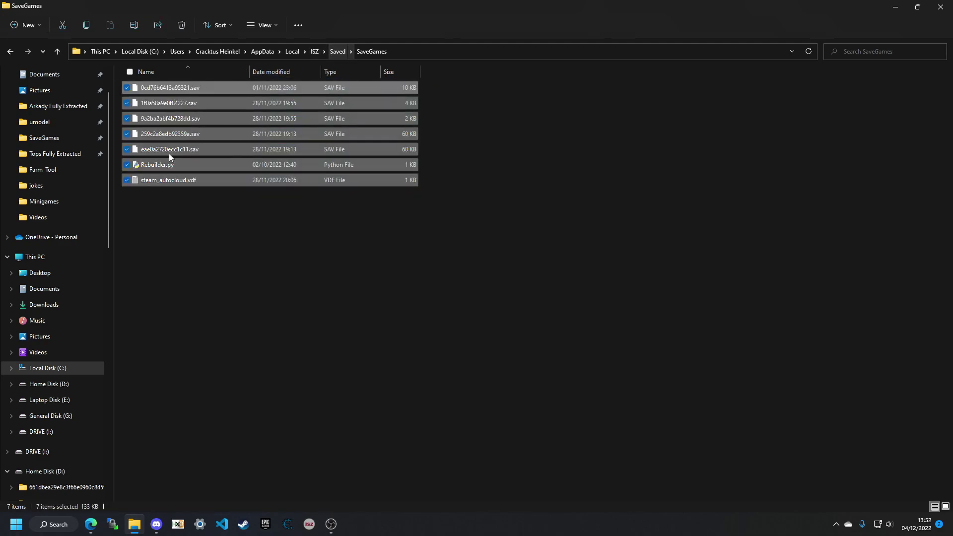
click(313, 53)
double_click(177, 88)
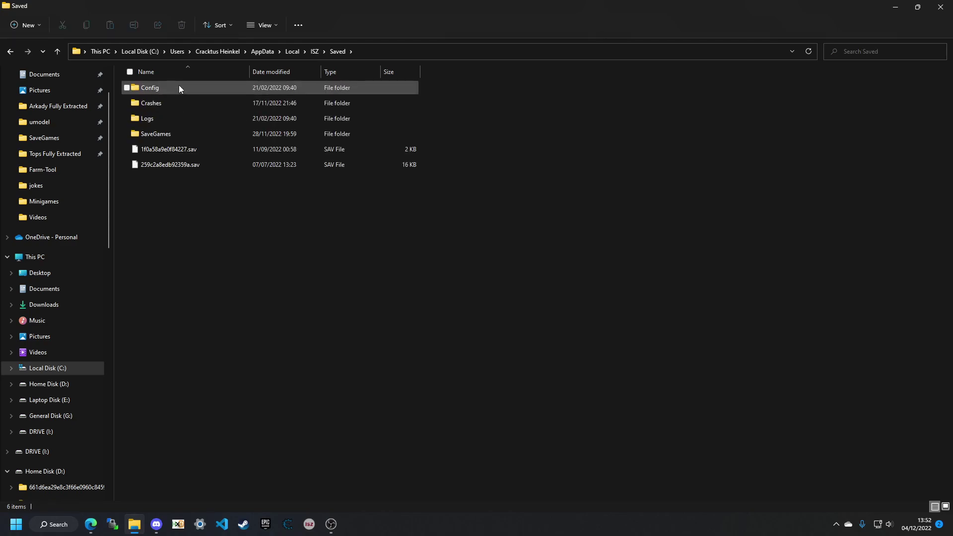
double_click(179, 88)
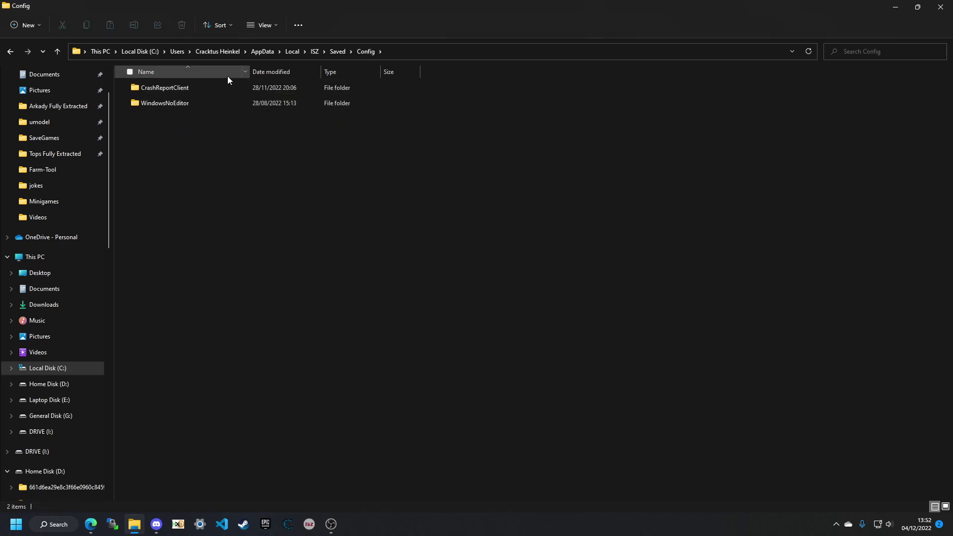
click(220, 92)
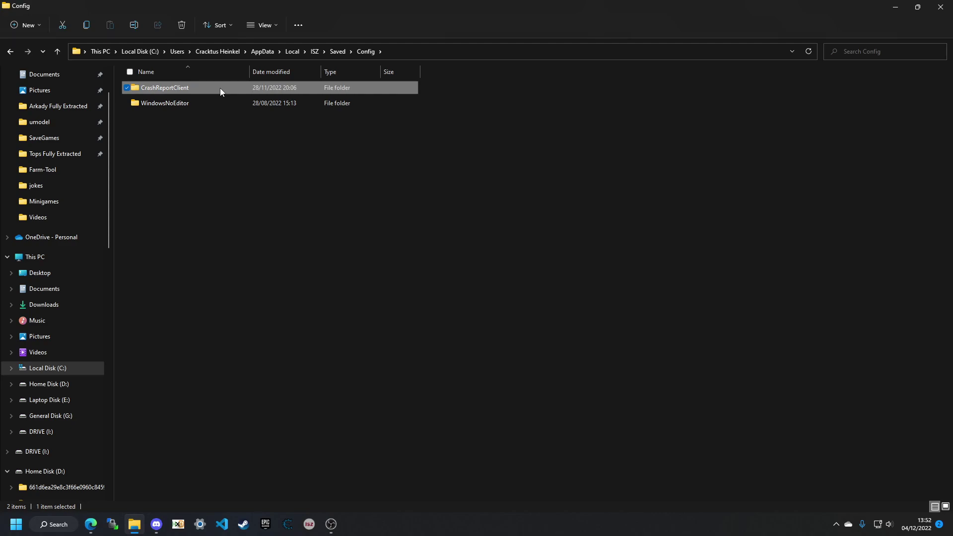
double_click(219, 88)
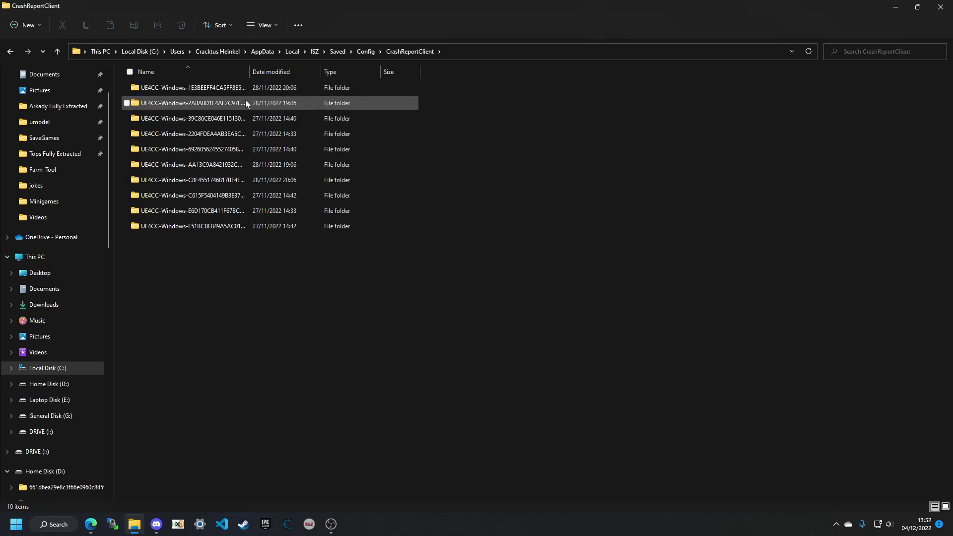
double_click(227, 201)
double_click(264, 83)
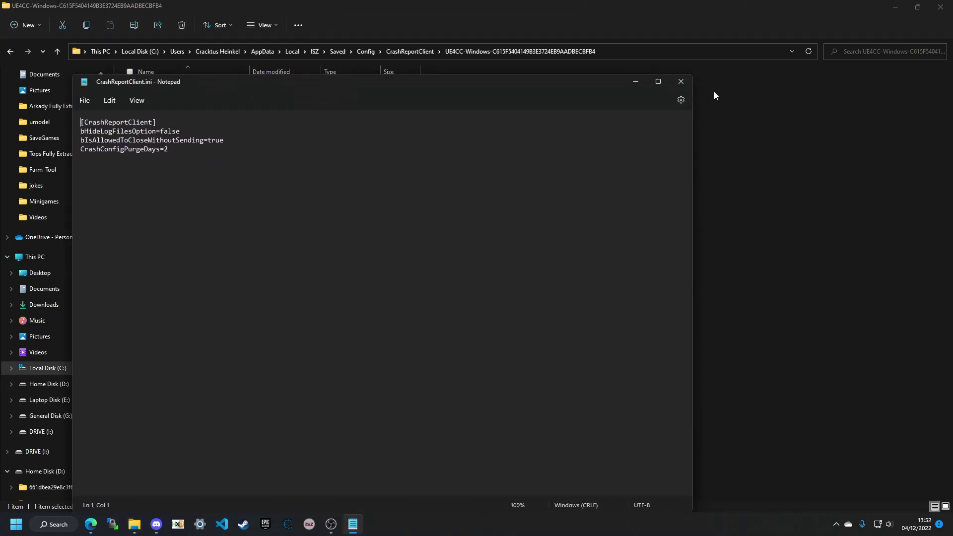
Close CrashReportClient.ini and go up to Config, then into WindowsNoEditor.
click(681, 81)
click(410, 51)
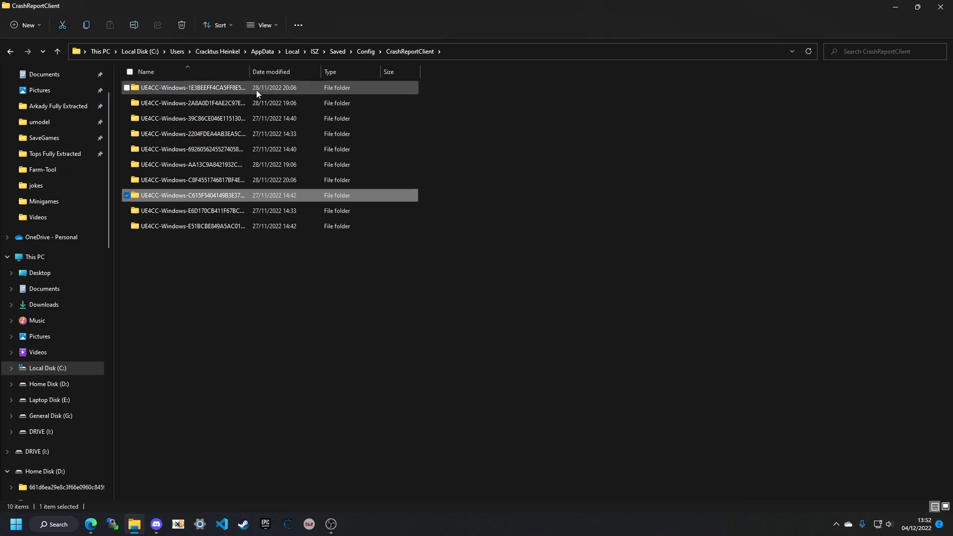
click(366, 52)
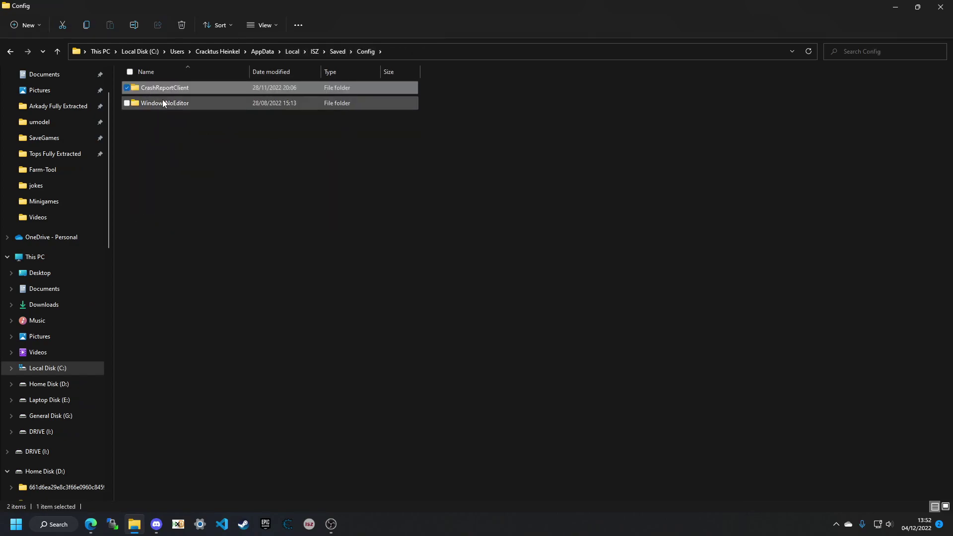
double_click(163, 102)
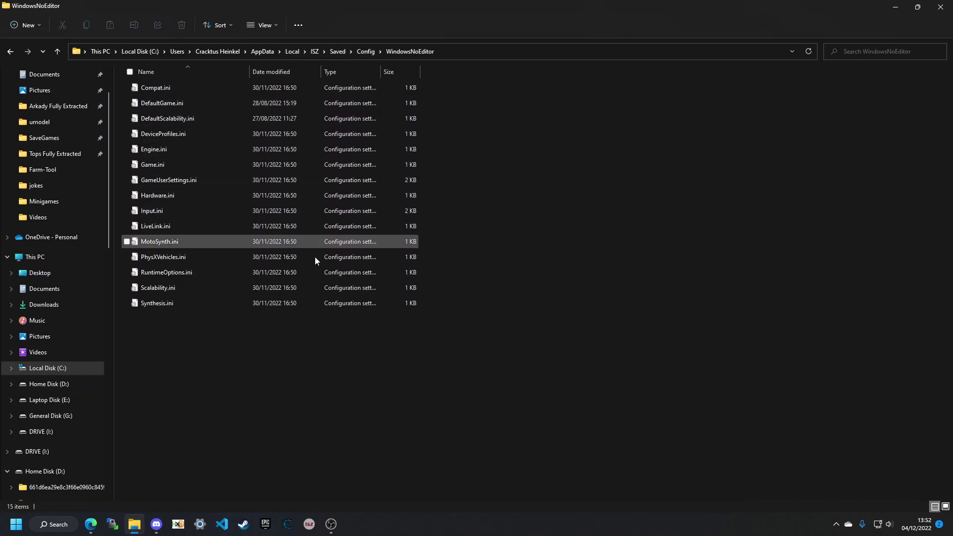
Read through Input.ini in Notepad and close it without changes.
double_click(312, 212)
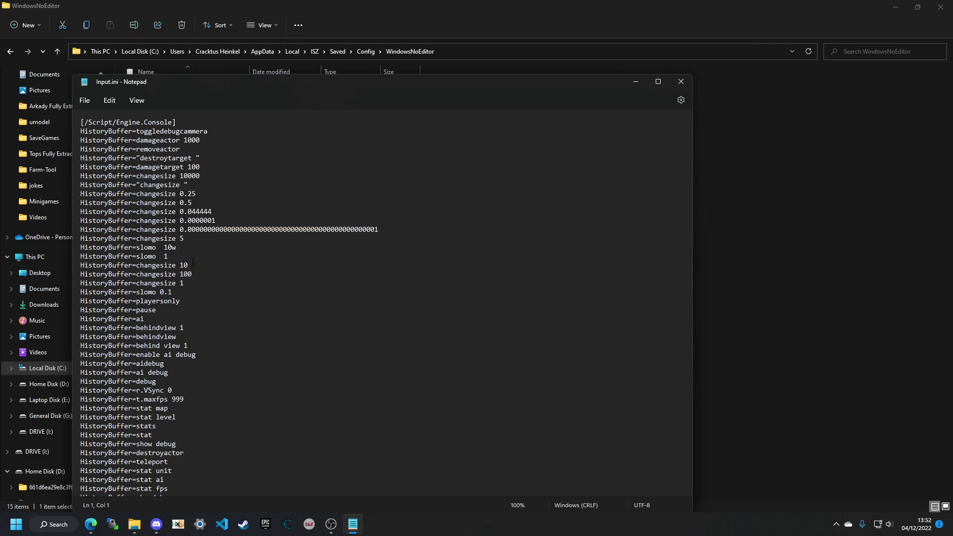
drag(179, 301, 133, 301)
scroll(130, 298, down, 4)
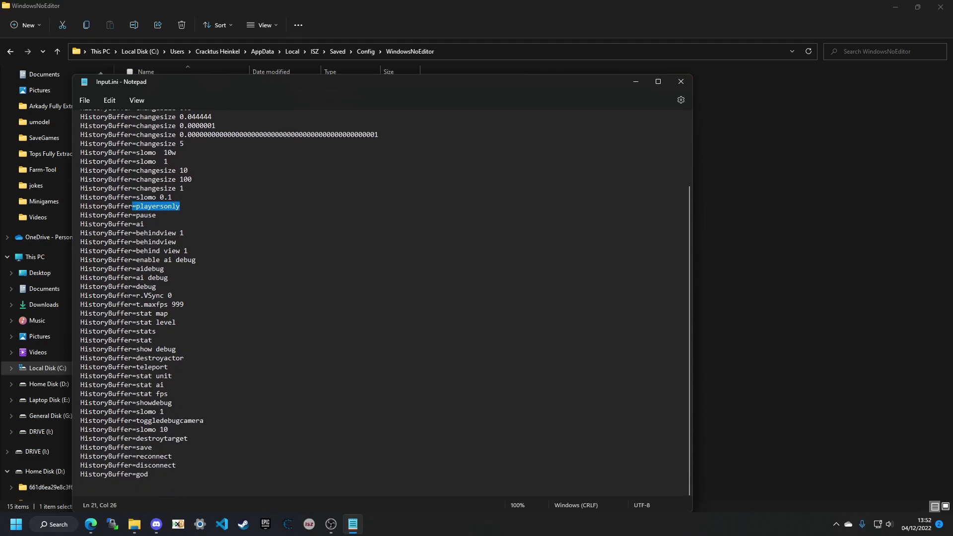
click(238, 269)
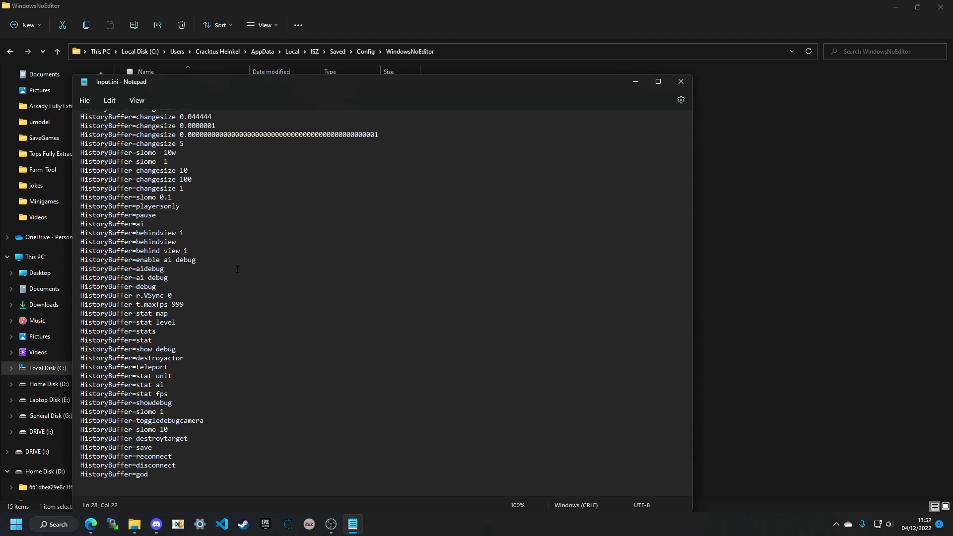
click(676, 85)
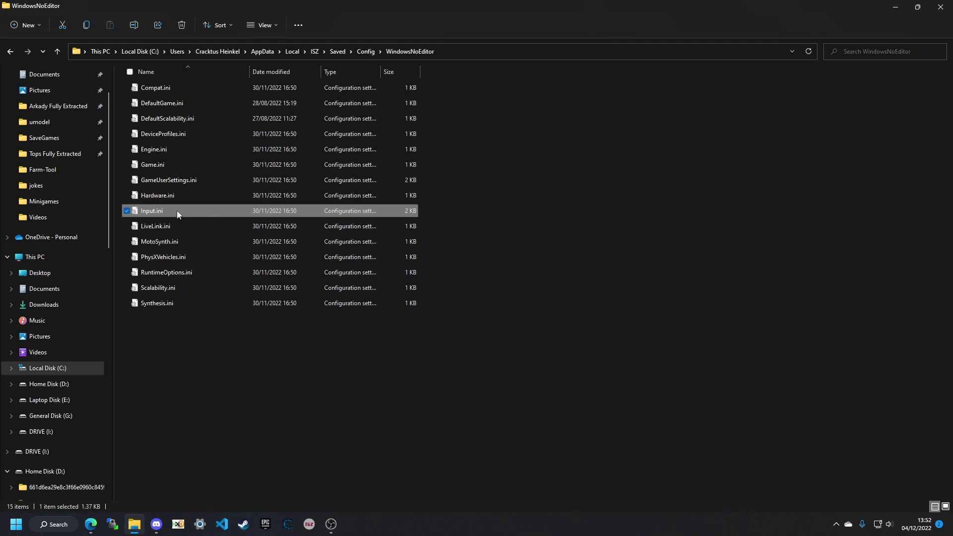
Open GameUserSettings.ini full-screen and change sg.ResolutionQuality from 100 to 250.
double_click(194, 183)
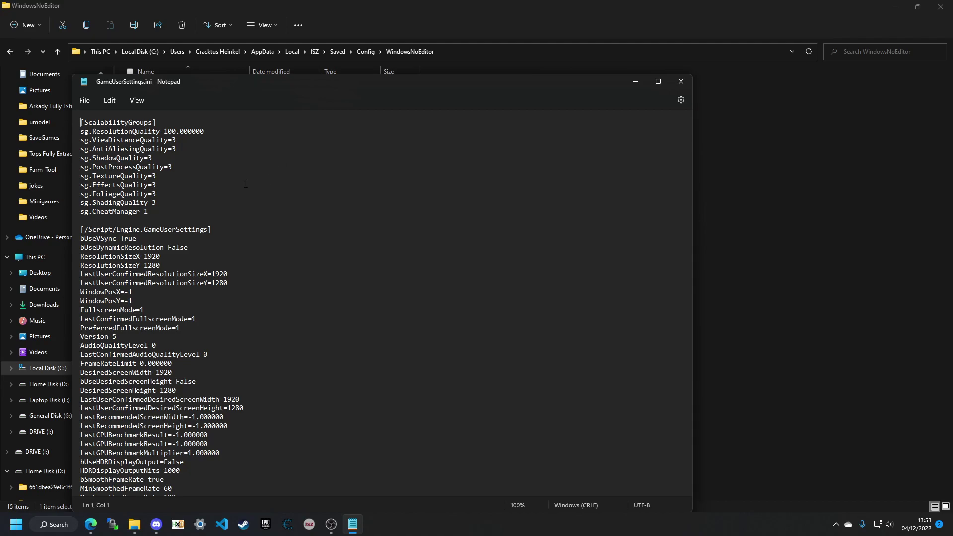
drag(303, 88, 492, 148)
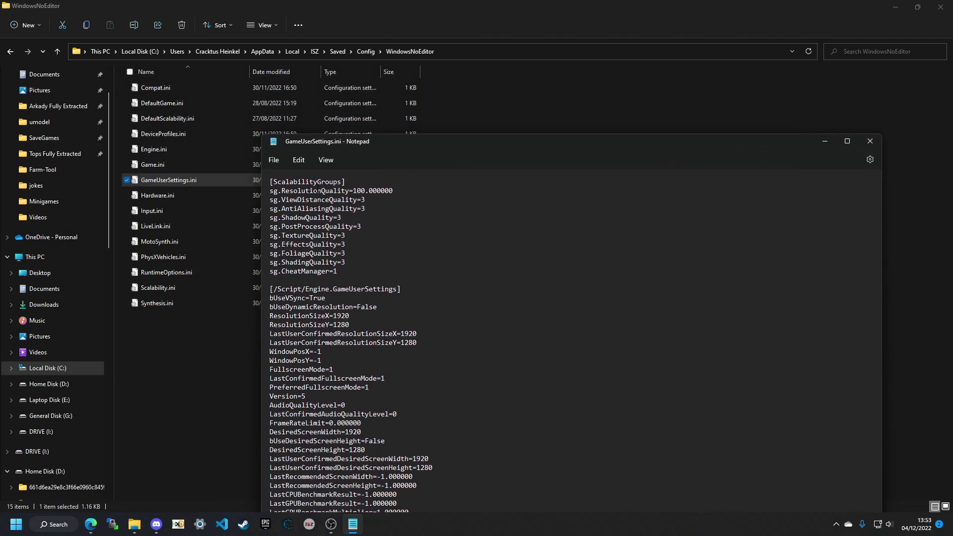
drag(389, 143, 397, 2)
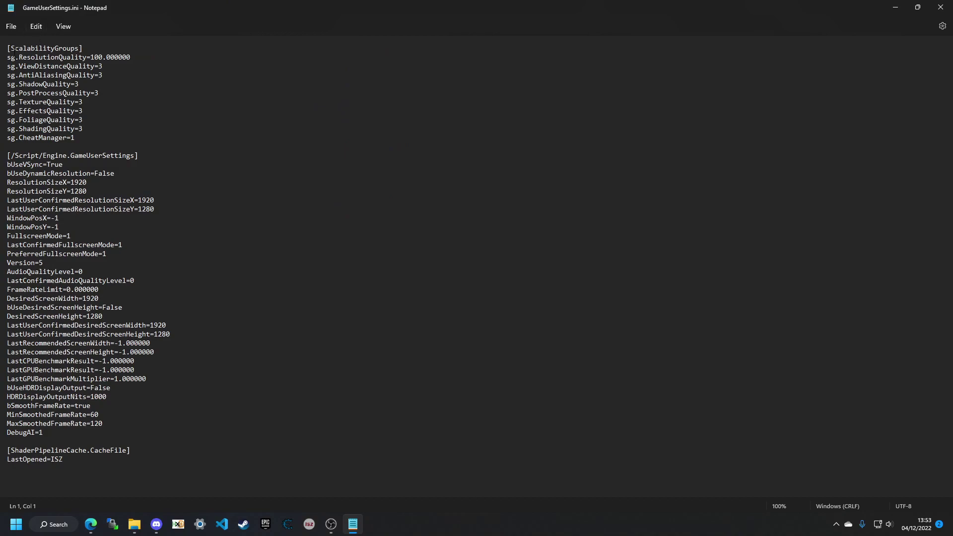
click(98, 57)
key(BackSpace)
text(2)
key(BackSpace)
text(5)
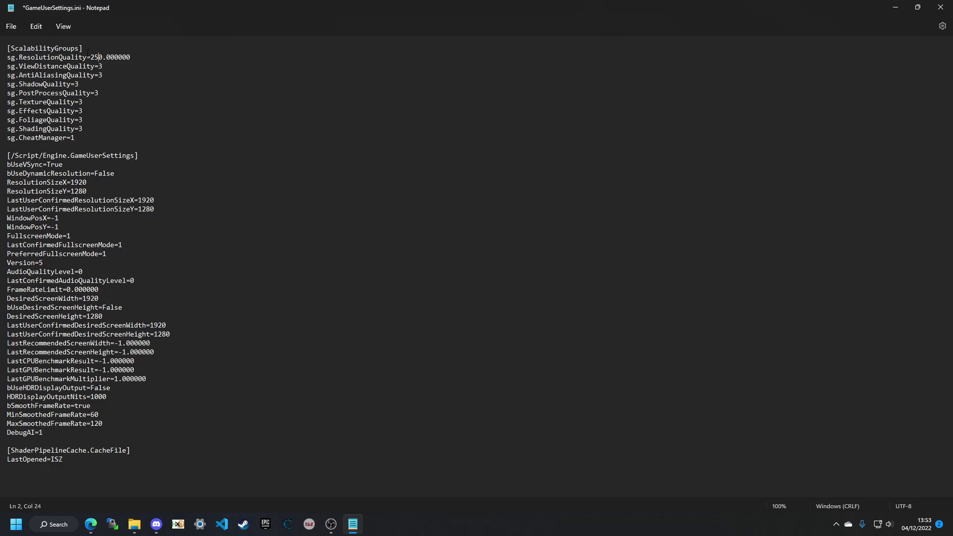
Select the sg.CheatManager=1 line further down the ScalabilityGroups list.
click(129, 78)
click(105, 140)
drag(86, 140, 27, 139)
click(36, 137)
drag(101, 135, 1, 138)
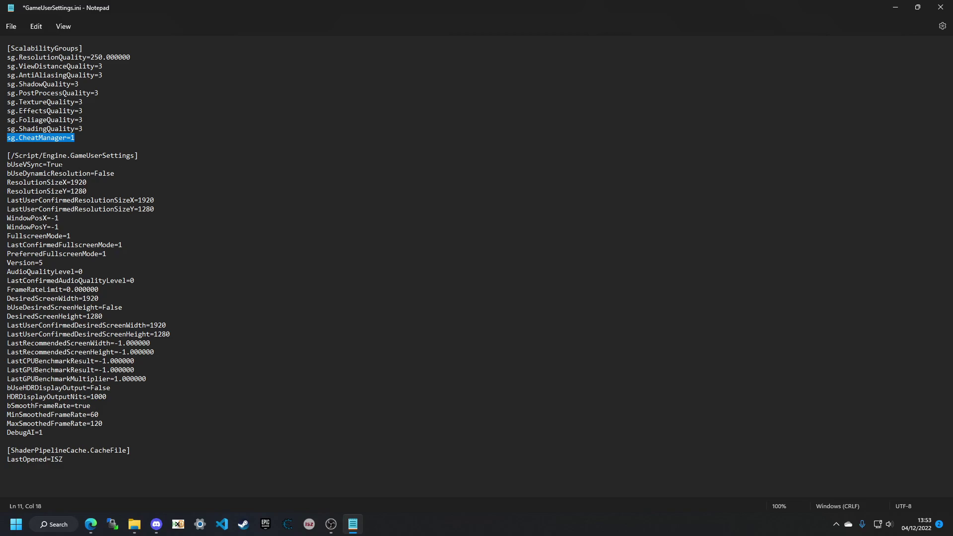
Change bUseVSync from True to False.
click(51, 165)
double_click(50, 164)
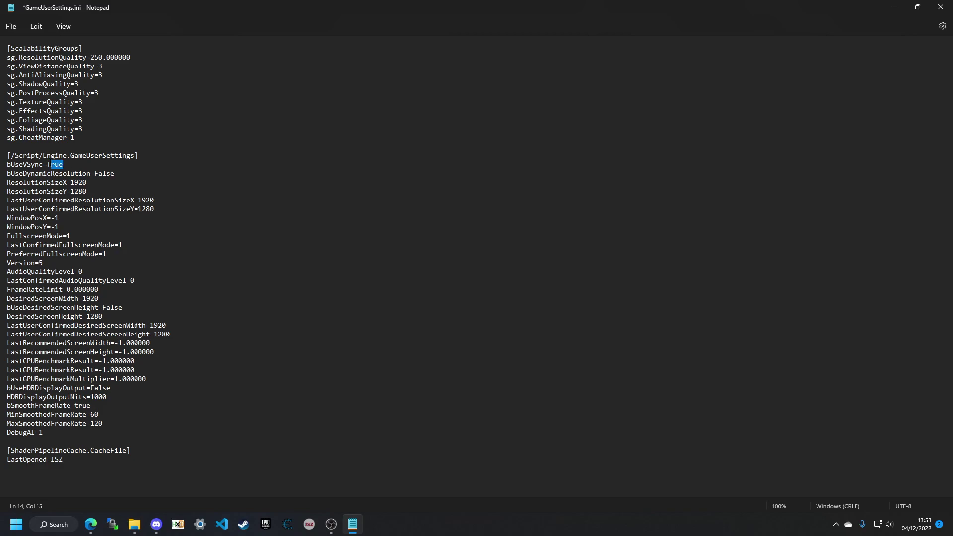
text(False)
drag(128, 430, 1, 410)
click(43, 406)
Try other ResolutionSizeX/Y values, then restore them to 1920 and 1280.
click(99, 183)
double_click(81, 183)
text(600)
key(BackSpace)
key(BackSpace)
key(BackSpace)
key(BackSpace)
text(400)
key(BackSpace)
key(BackSpace)
key(BackSpace)
text(128)
key(BackSpace)
key(BackSpace)
Select the two fullscreen mode lines below WindowPosX.
click(70, 221)
click(143, 248)
drag(133, 241, 6, 236)
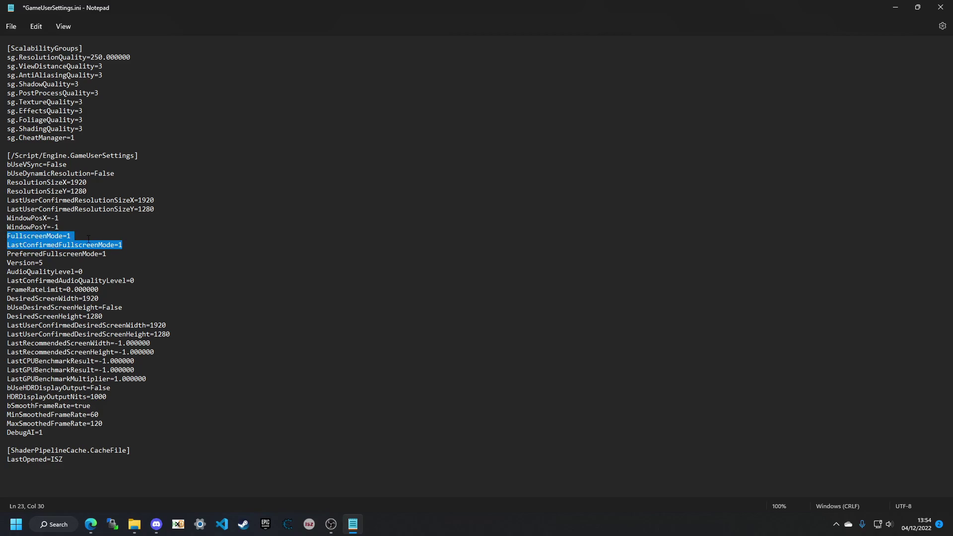
Change the Version value to 6 and set AudioQualityLevel to 1, then save.
click(69, 262)
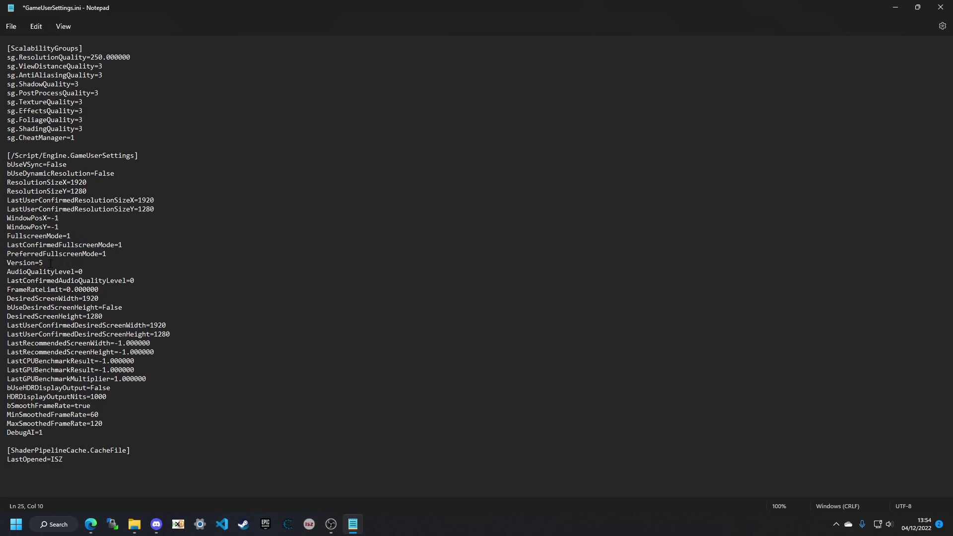
key(BackSpace)
text(6)
click(101, 273)
key(BackSpace)
text(3)
key(BackSpace)
text(0)
key(BackSpace)
text(1)
key(ctrl+s)
Set LastConfirmedAudioQualityLevel to 1 and FrameRateLimit to 999, saving after each.
click(163, 277)
key(BackSpace)
text(1)
key(ctrl+s)
double_click(70, 290)
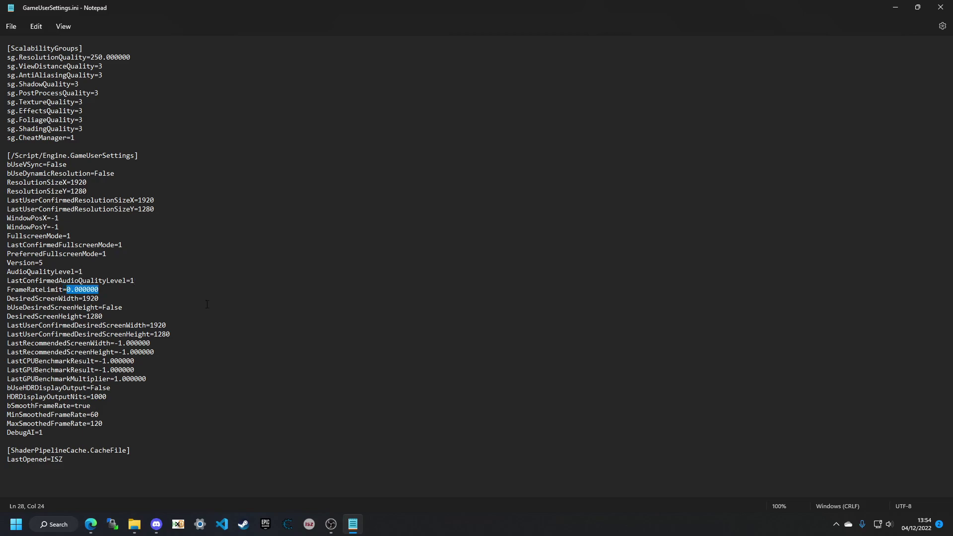
text(1290)
key(BackSpace)
key(BackSpace)
key(BackSpace)
key(BackSpace)
text(999)
key(ctrl+s)
Set MinSmoothedFrameRate and MaxSmoothedFrameRate both to 999 and save.
click(106, 415)
key(BackSpace)
key(BackSpace)
text(999)
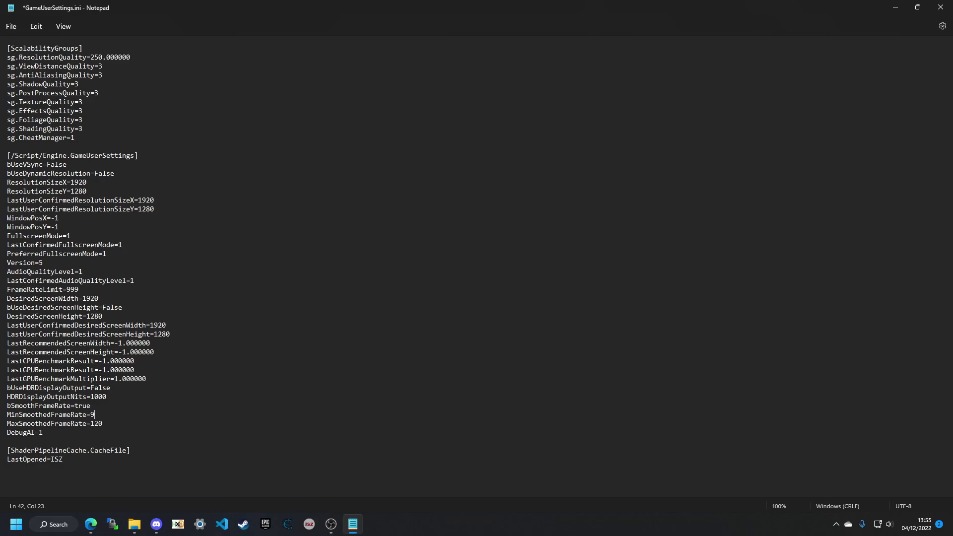
key(Down)
key(BackSpace)
key(BackSpace)
key(BackSpace)
text(999)
key(ctrl+s)
Briefly change WindowPosY to 0, undo it back to -1, and save.
drag(78, 467, 46, 435)
click(59, 262)
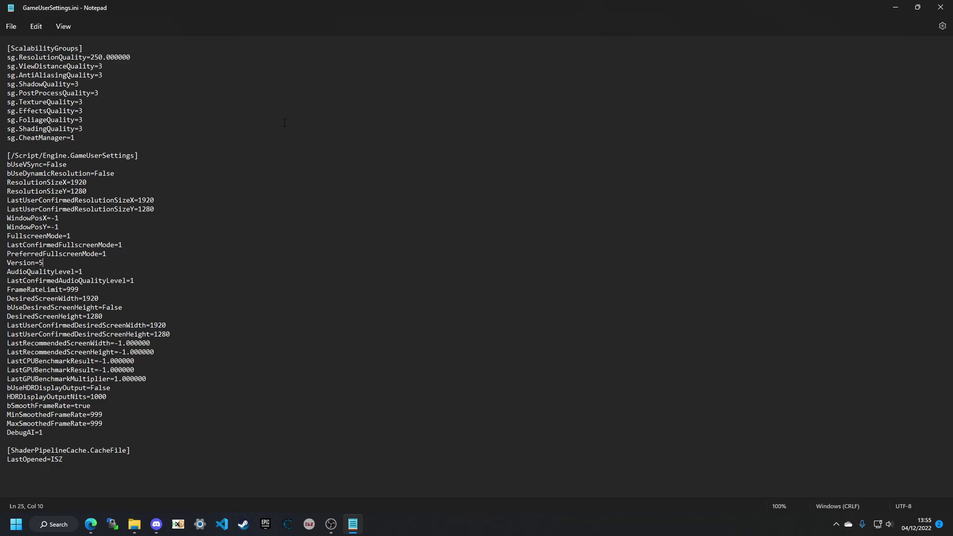
click(99, 226)
key(BackSpace)
text(0)
key(ctrl+s)
key(ctrl+z)
key(ctrl+s)
Minimize Notepad, launch Ice Station Z from the taskbar, and keep the Local Save.
click(895, 6)
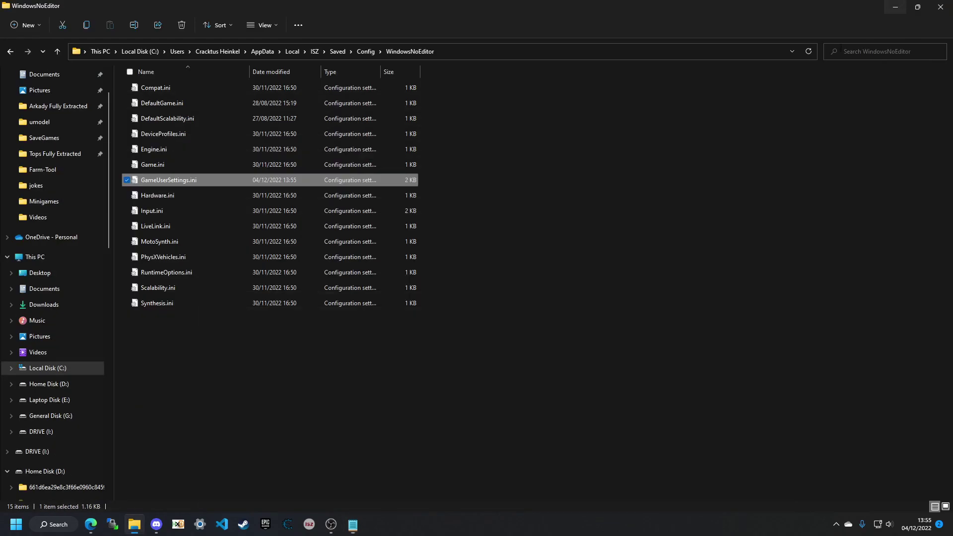
click(308, 525)
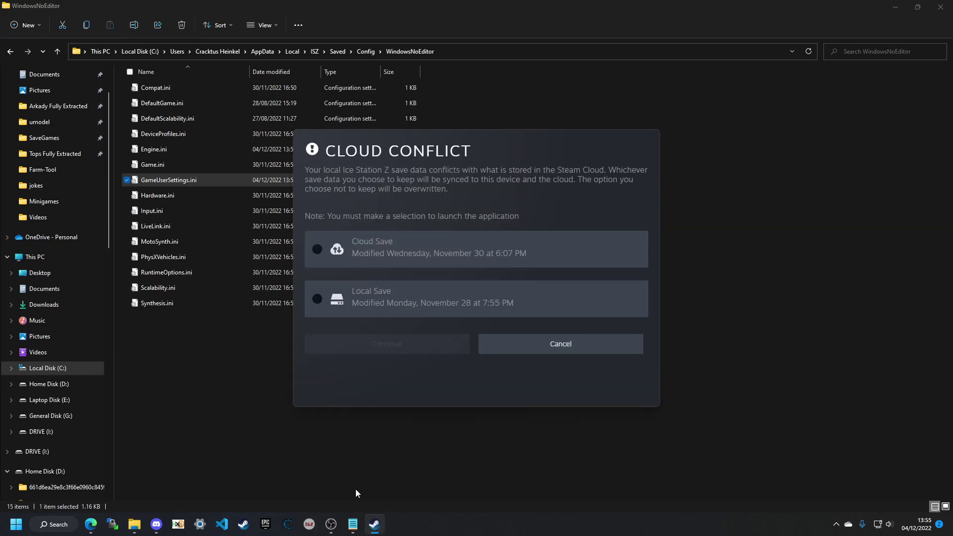
click(447, 300)
click(419, 353)
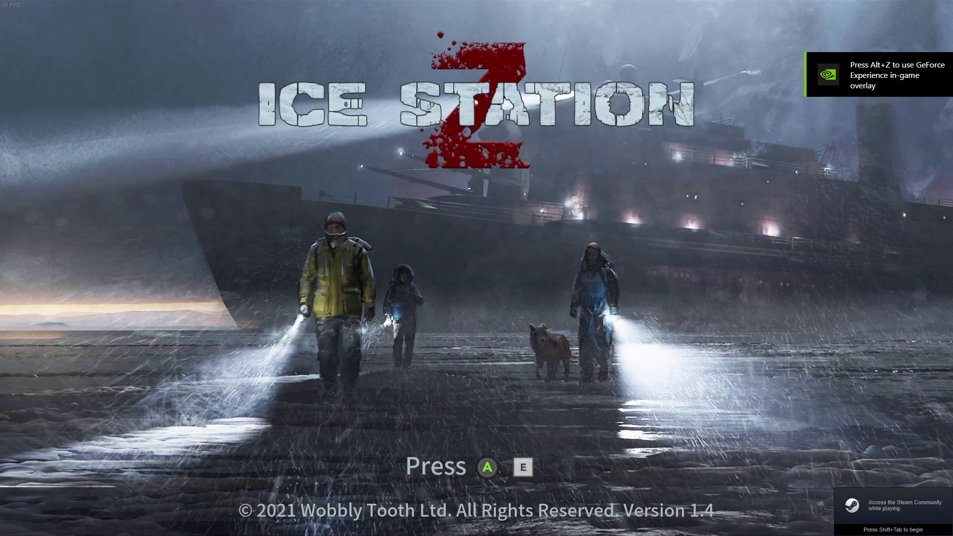
Pass the title screen, start a SINGLE PLAYER game, and walk the survivor toward the snowy hill.
key(super)
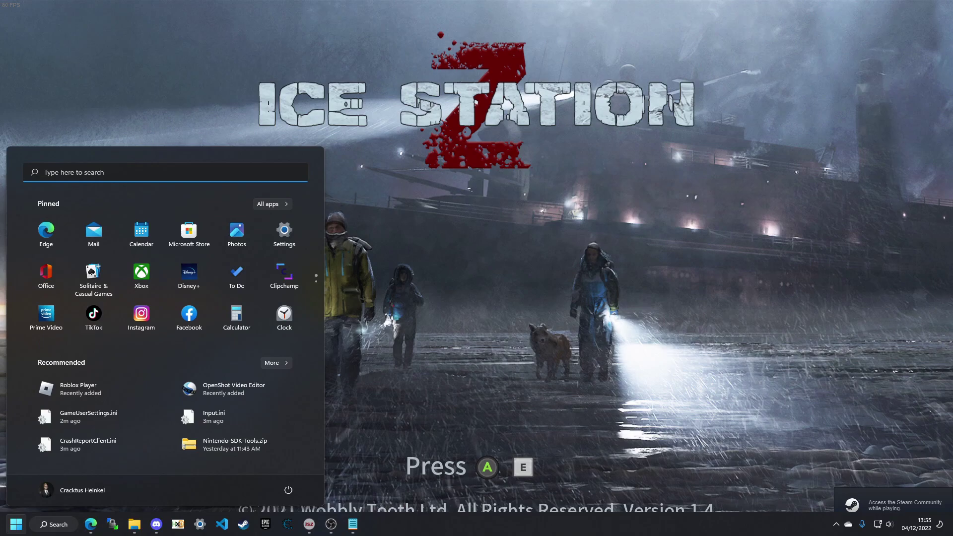
key(super)
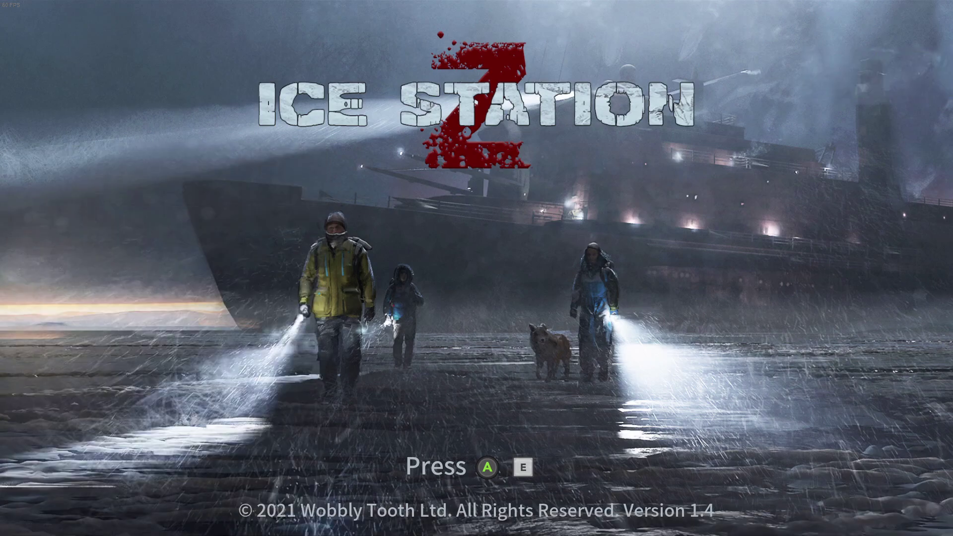
key(e)
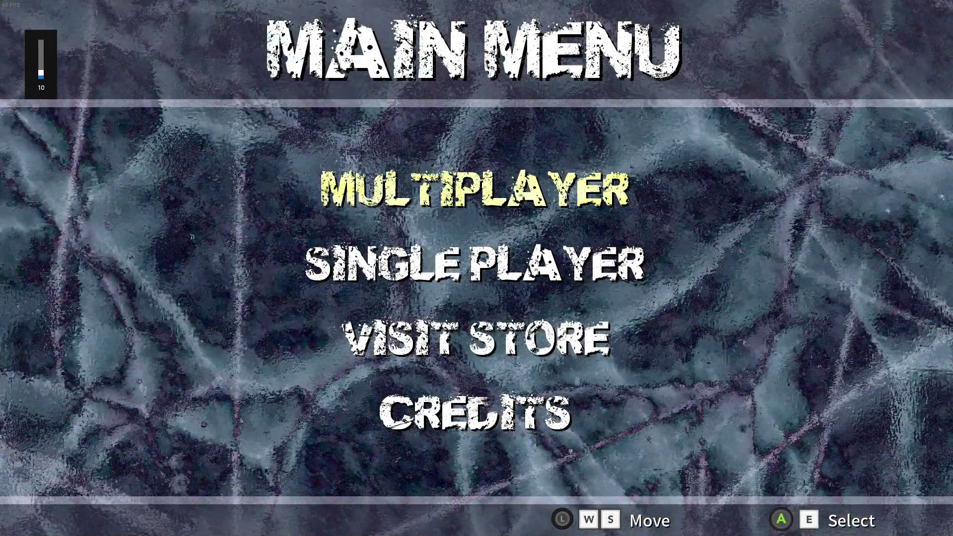
key(s)
key(e)
key(e)
key(e)
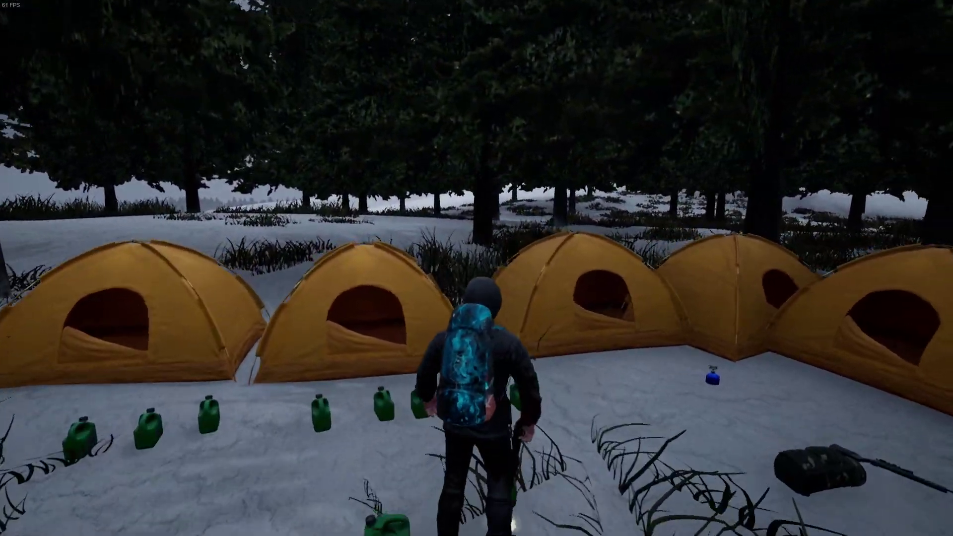
key(w)
key(w)
key(w)
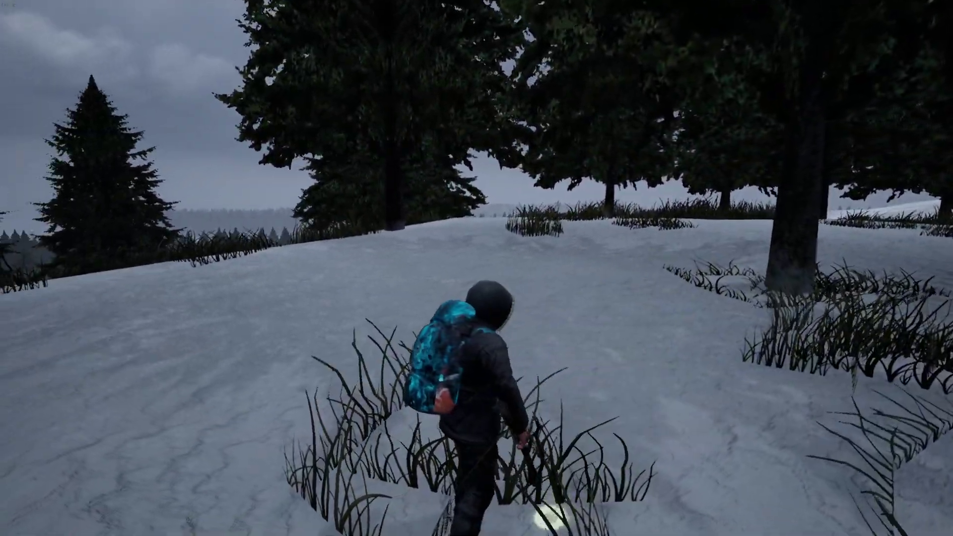
key(super)
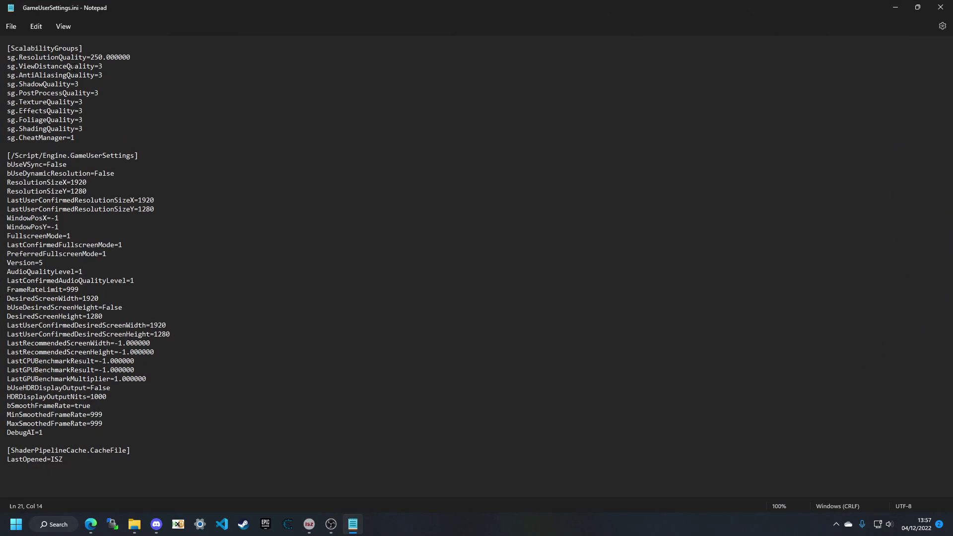